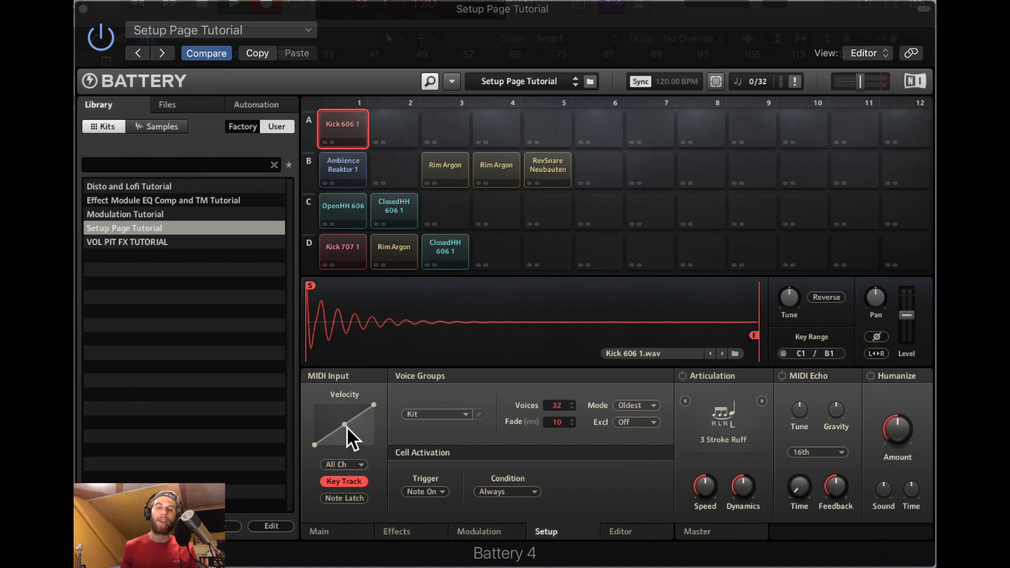
Bend the Kick 606 1 cell's velocity curve slightly downward, and return it to a straight line.
mouse_move(347, 427)
left_mouse_down()
mouse_move(351, 397)
mouse_move(352, 457)
mouse_move(353, 410)
mouse_move(352, 430)
left_mouse_up()
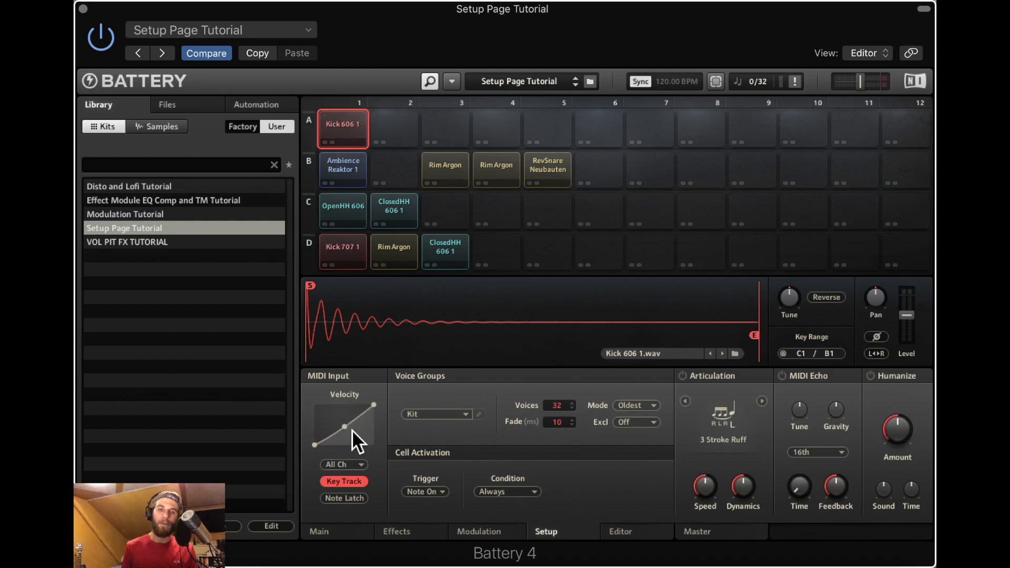
left_click_drag(354, 425, 354, 404)
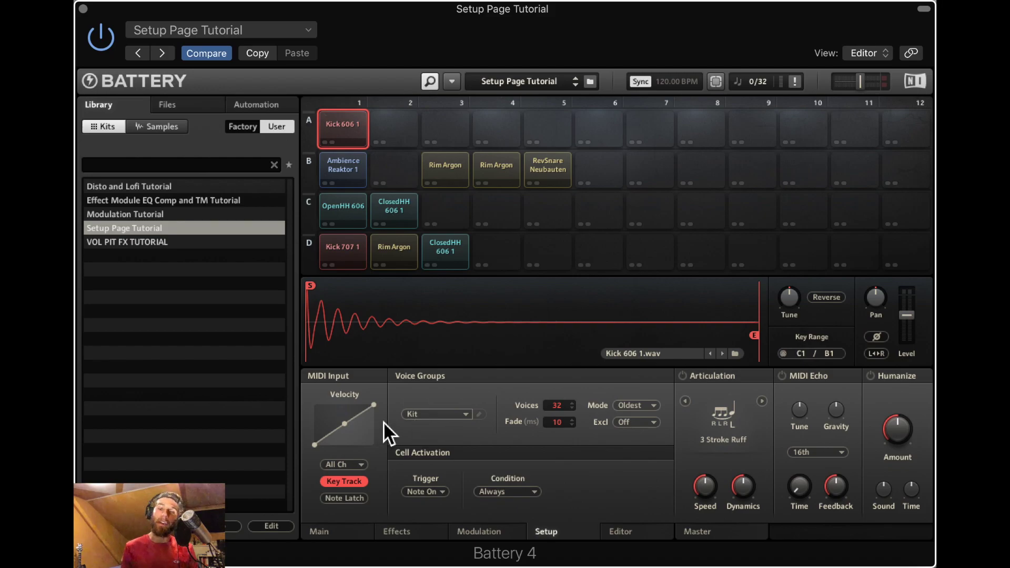
Review the MIDI channel options for the Kick 606 1 cell and select All Channels.
left_click(364, 466)
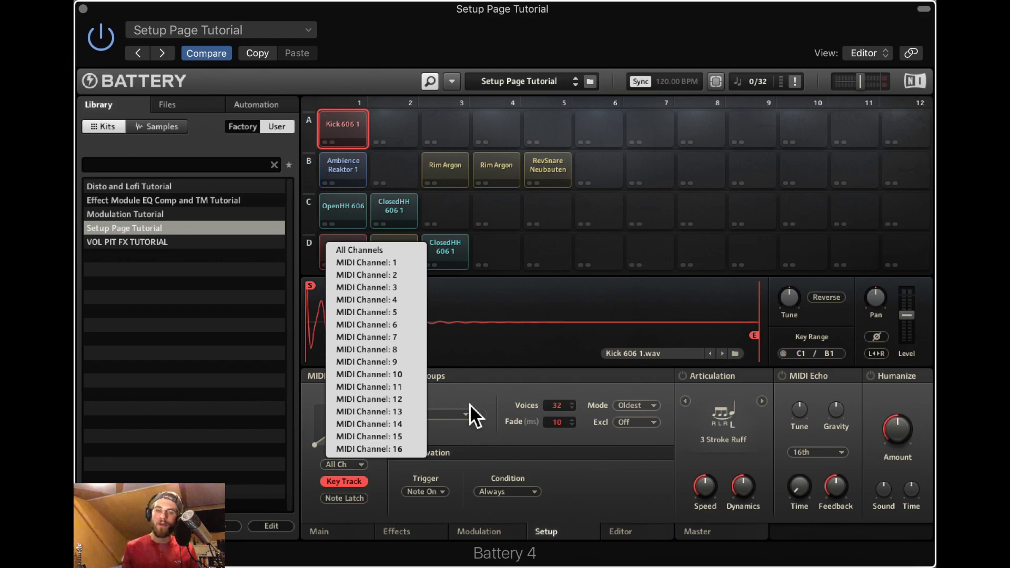
left_click(489, 405)
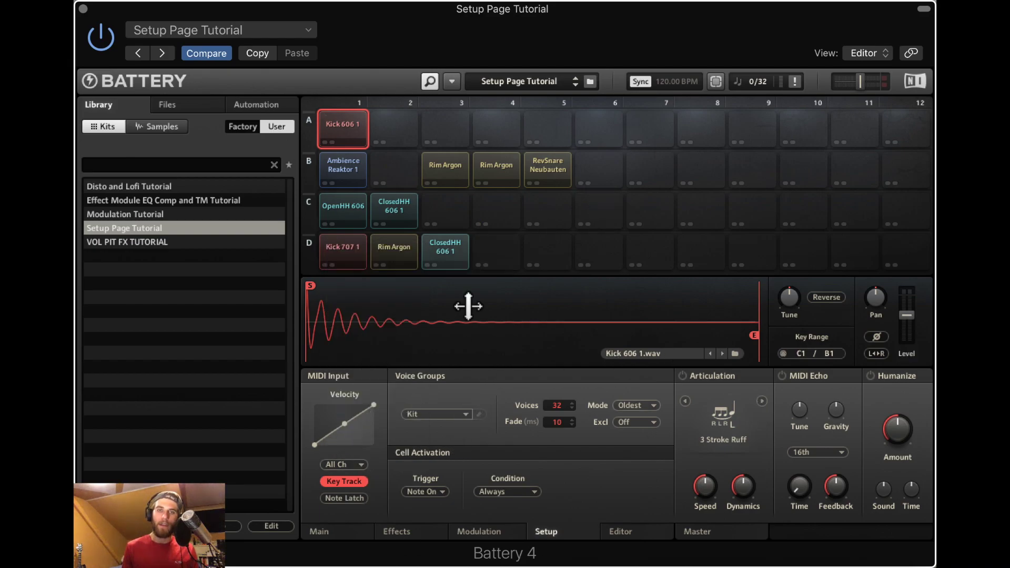
left_click(346, 466)
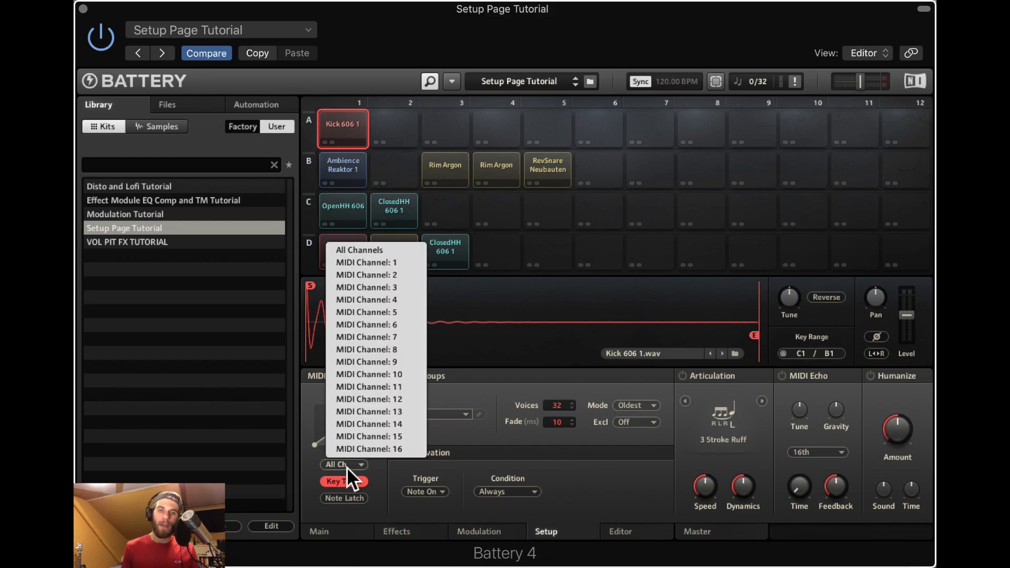
left_click(378, 250)
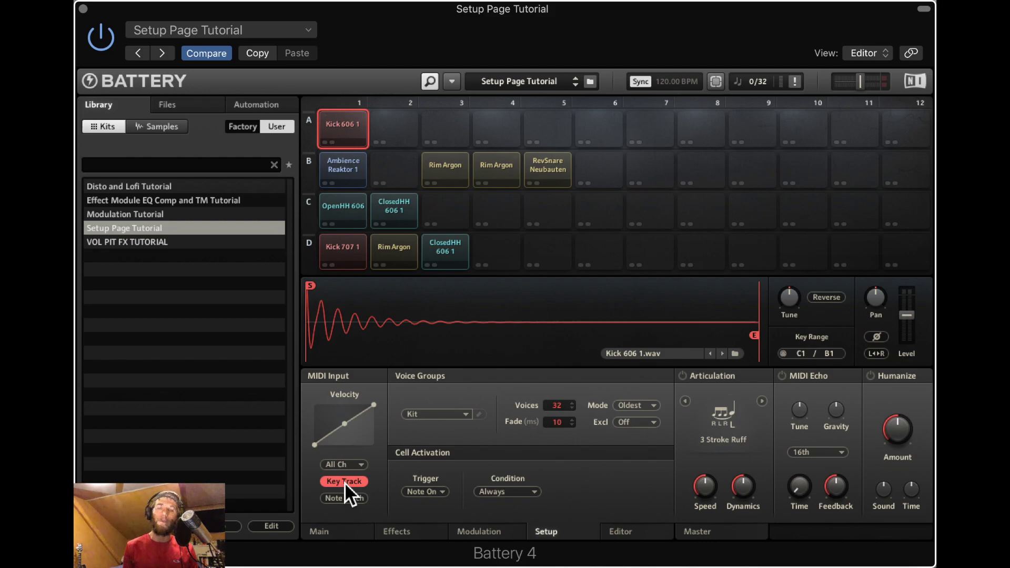
Select the Ambience Reaktor 1 cell and examine its Key Track and Note Latch settings.
left_click(350, 175)
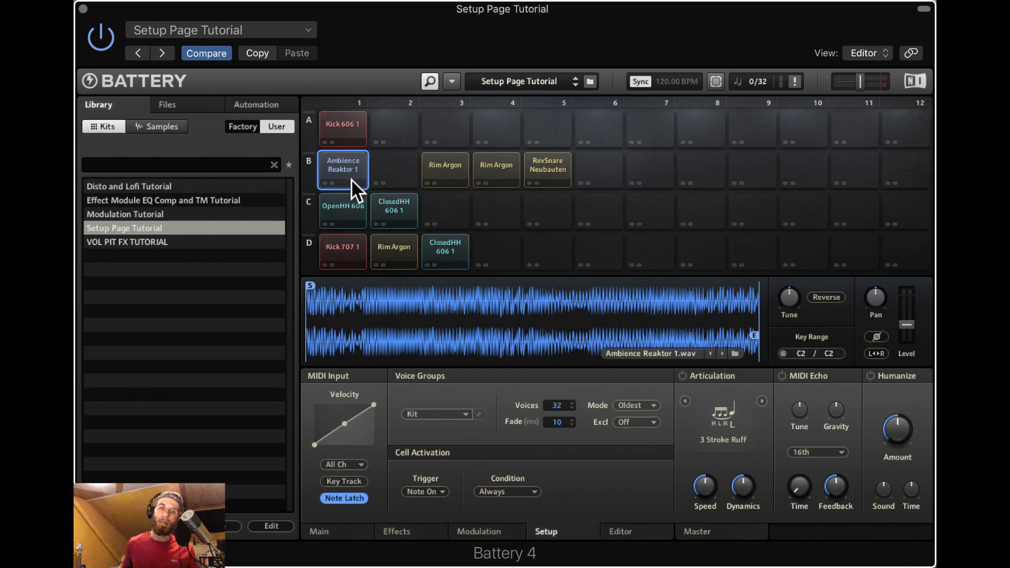
left_click(352, 179)
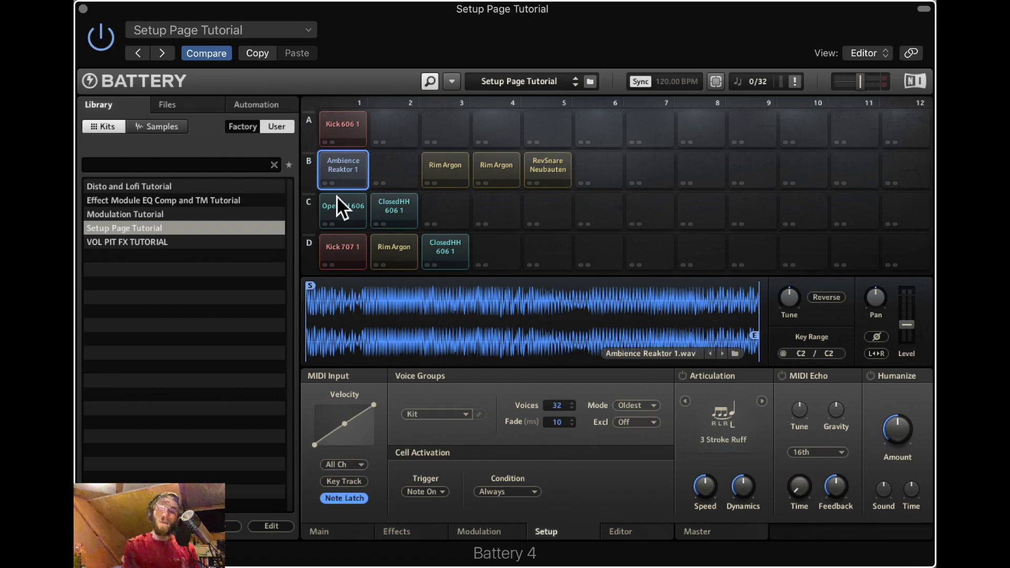
Compare the voice group, group name and exclusion settings of the OpenHH 606 and ClosedHH 606 1 cells in row C.
left_click(341, 210)
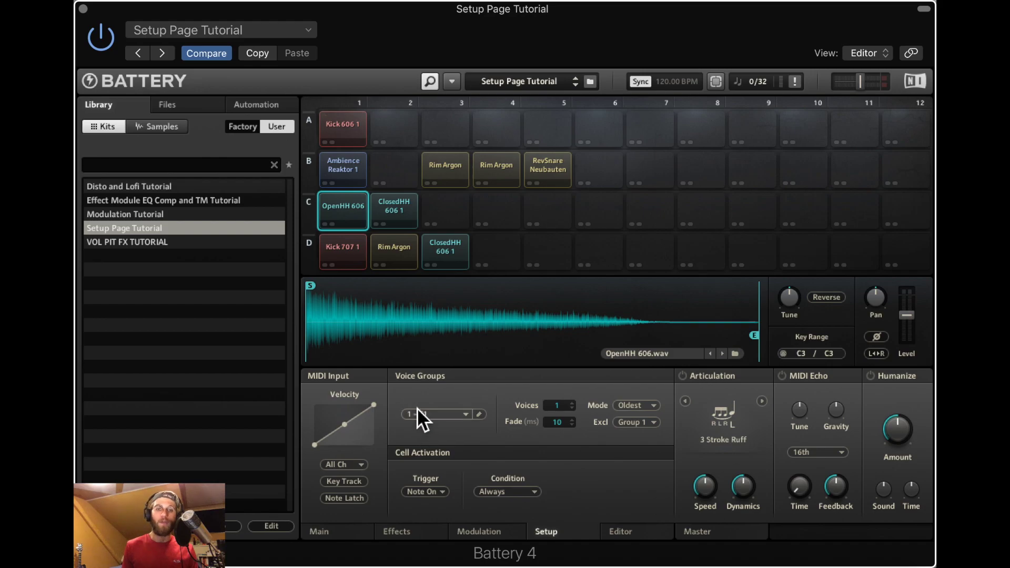
left_click(404, 210)
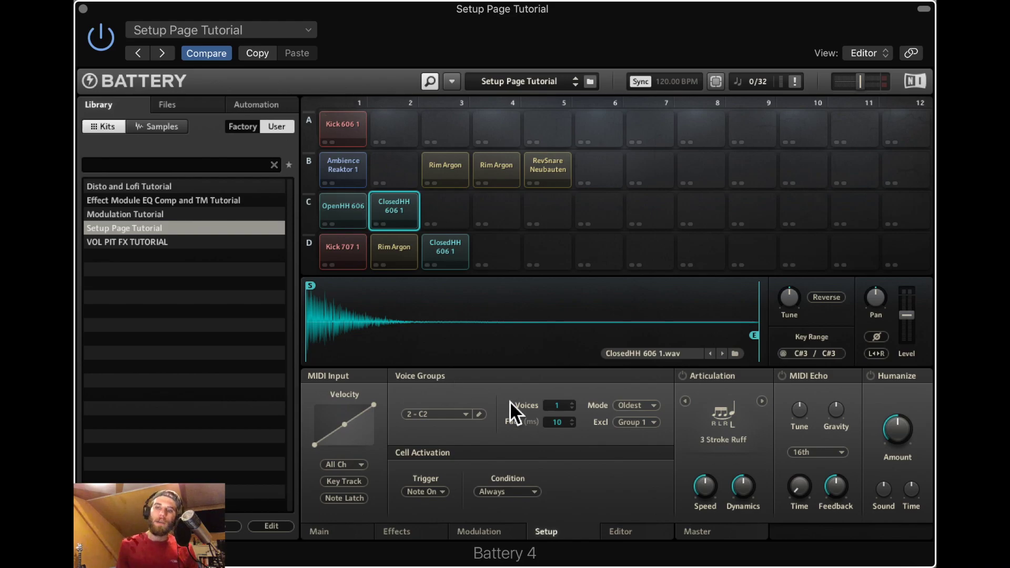
left_click(456, 416)
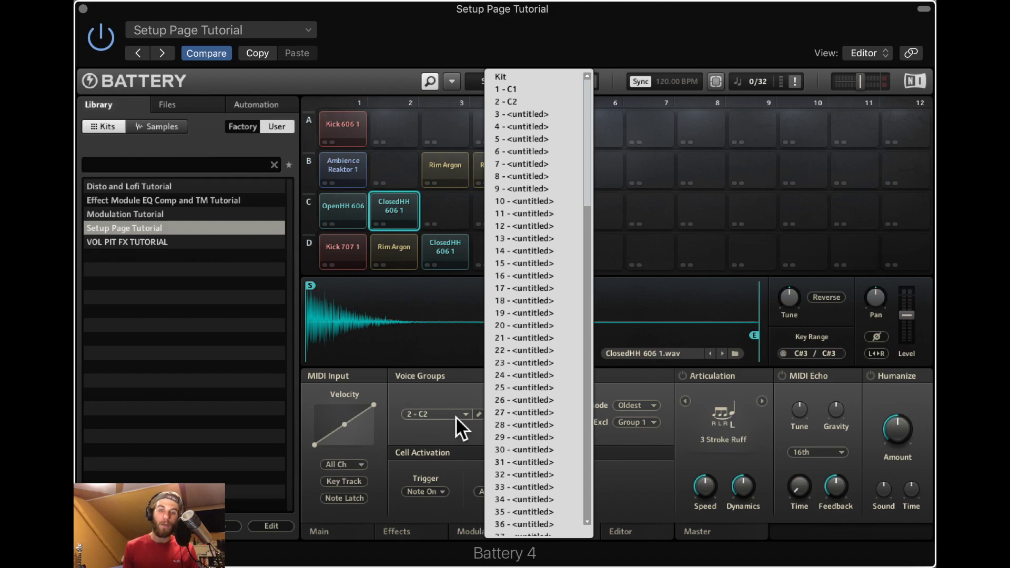
left_click(456, 416)
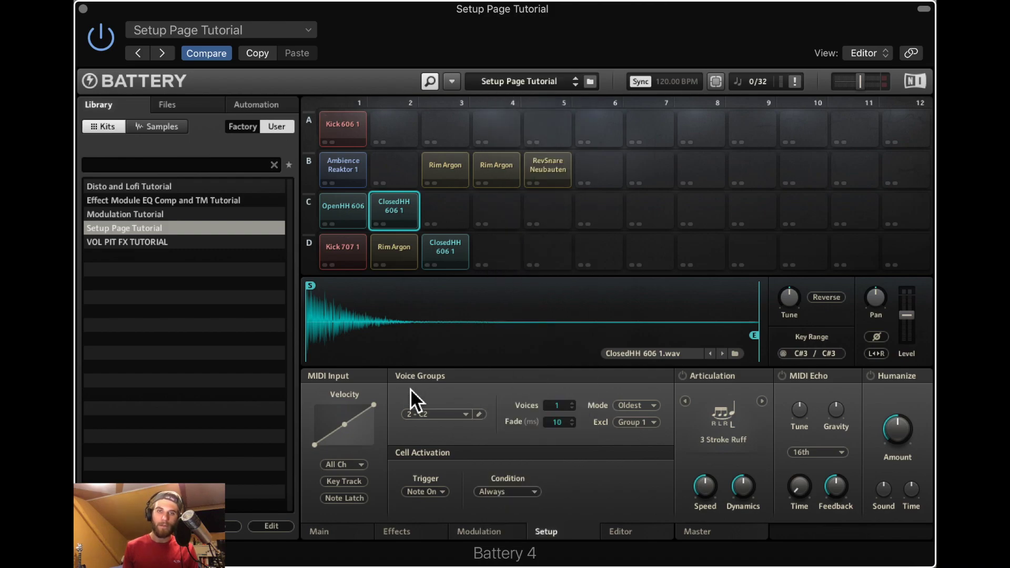
left_click(484, 419)
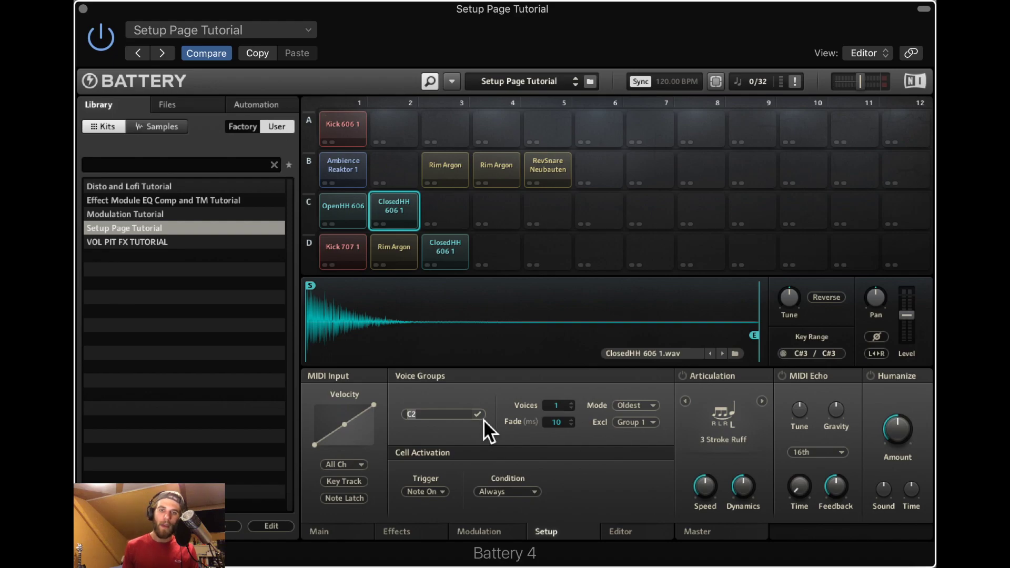
key("Return")
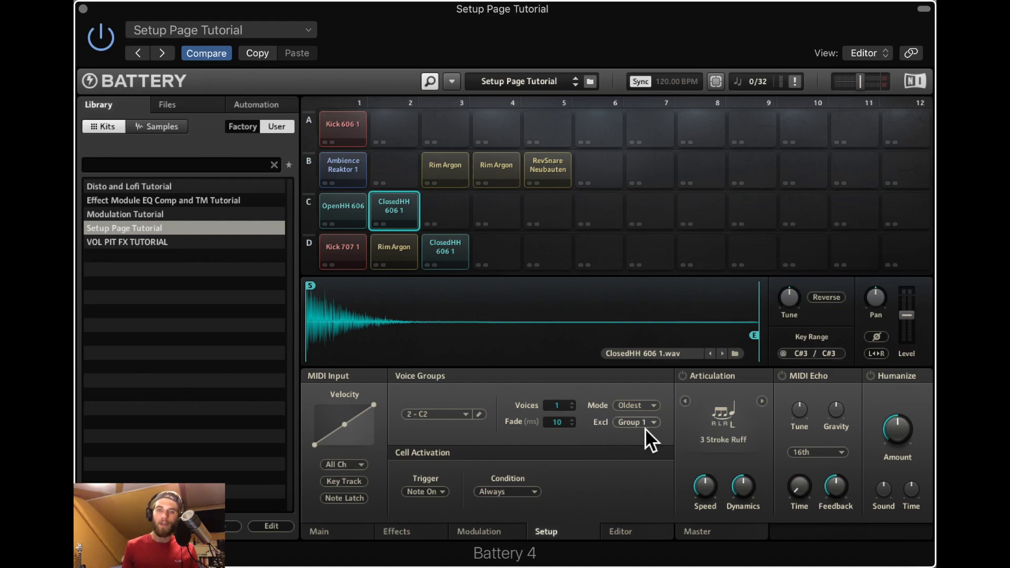
left_click(364, 223)
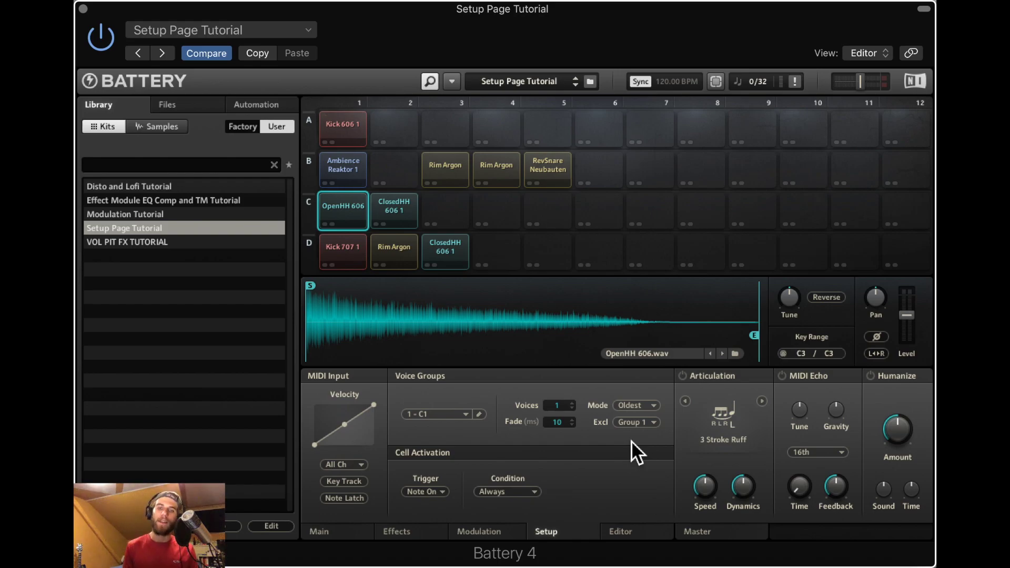
Review the voice-killing mode options for the OpenHH 606 cell's voice group without choosing another one.
left_click(648, 409)
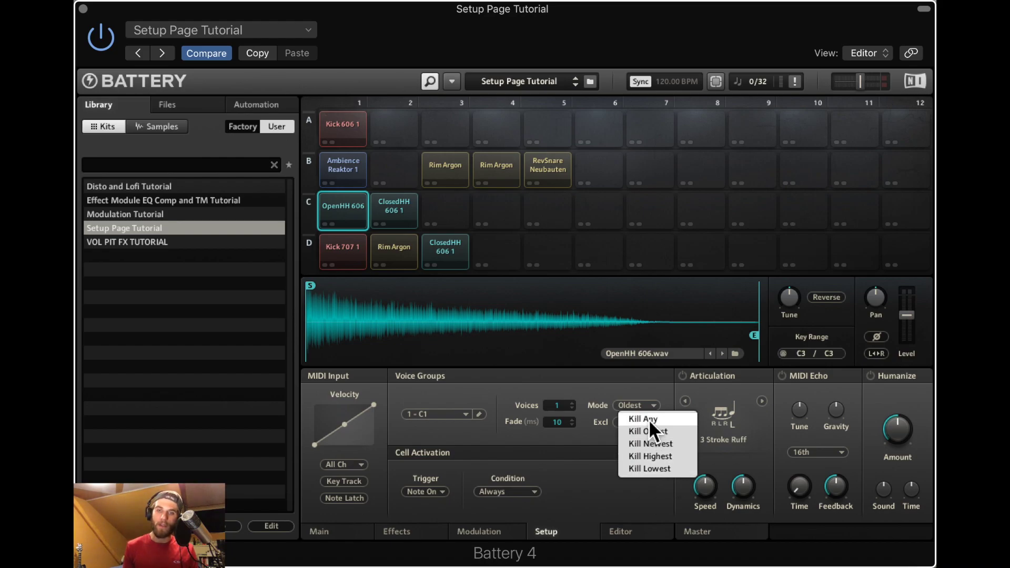
left_click(635, 394)
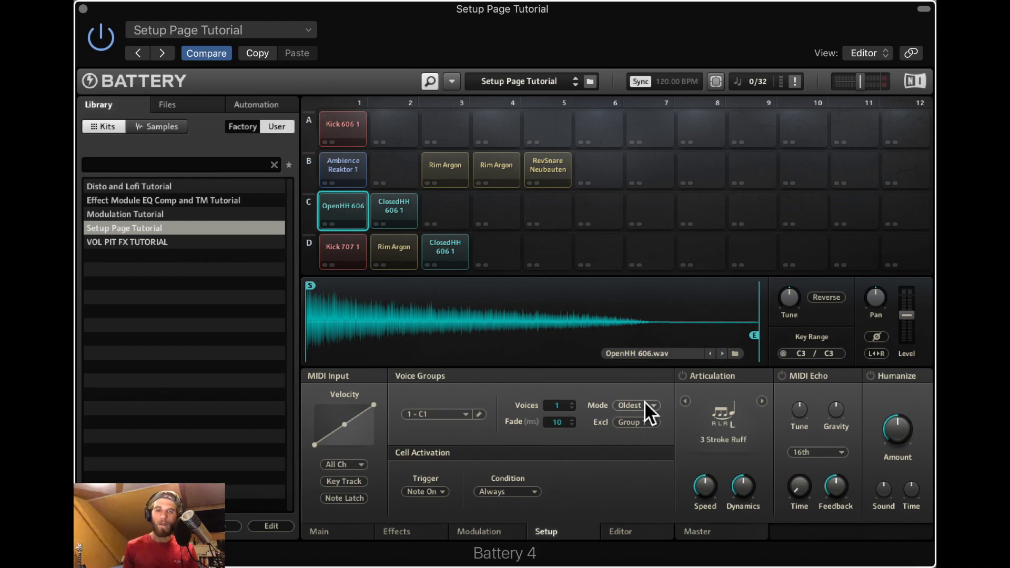
left_click(636, 405)
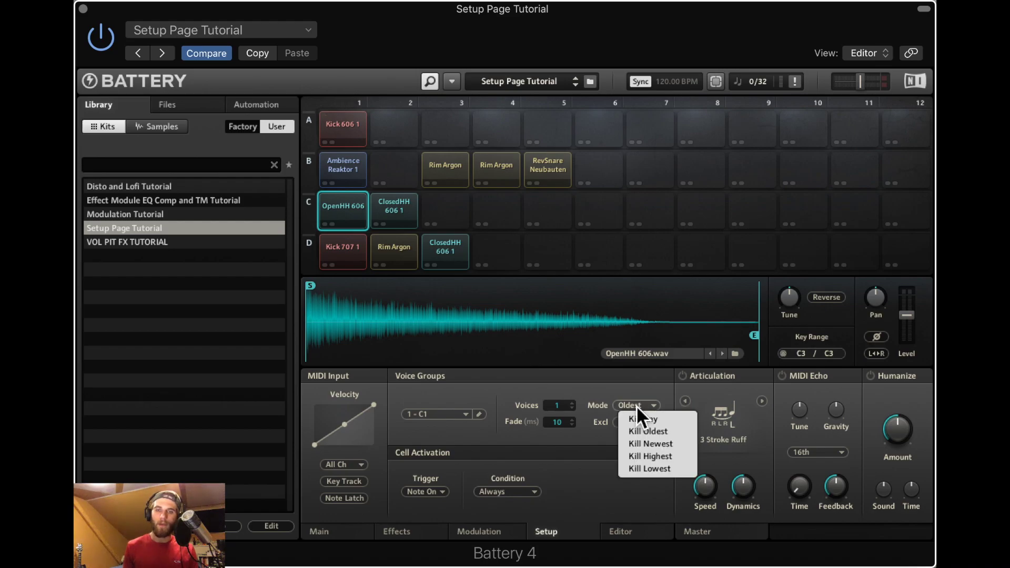
left_click(613, 394)
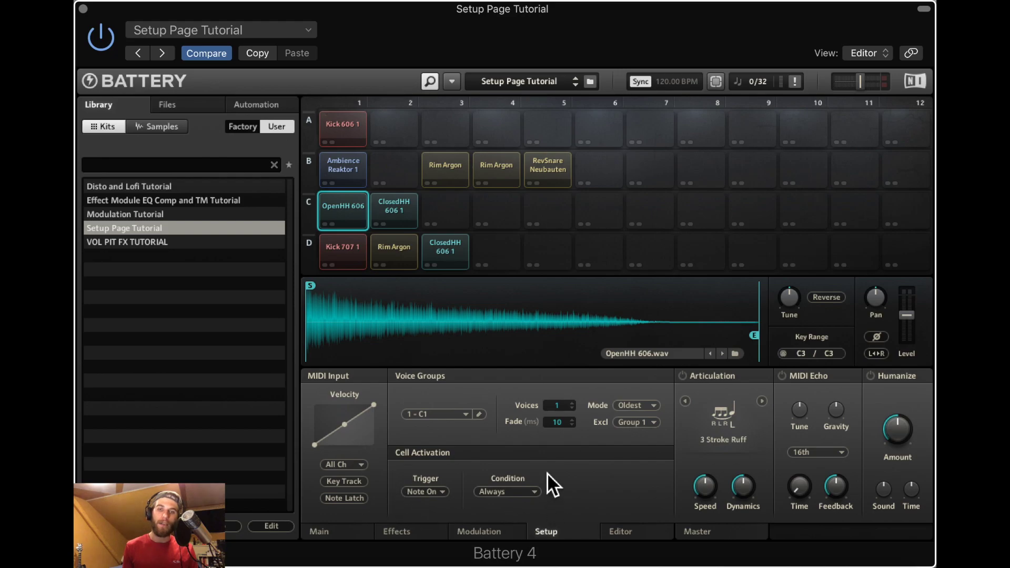
Switch the OpenHH 606 cell's activation trigger to Note Off, and set it back to Note On.
left_click(442, 492)
left_click(445, 520)
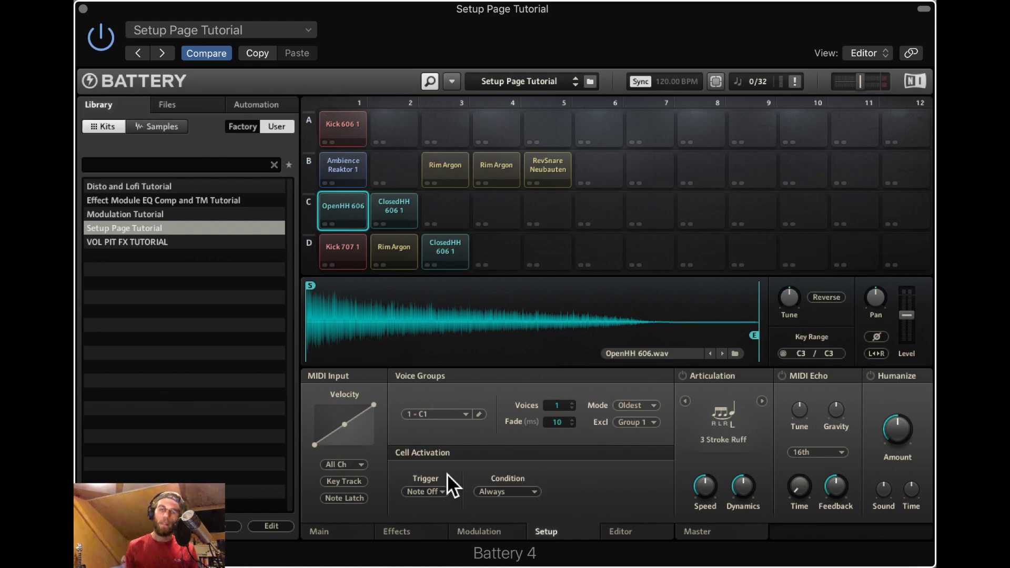
left_click(443, 493)
left_click(439, 505)
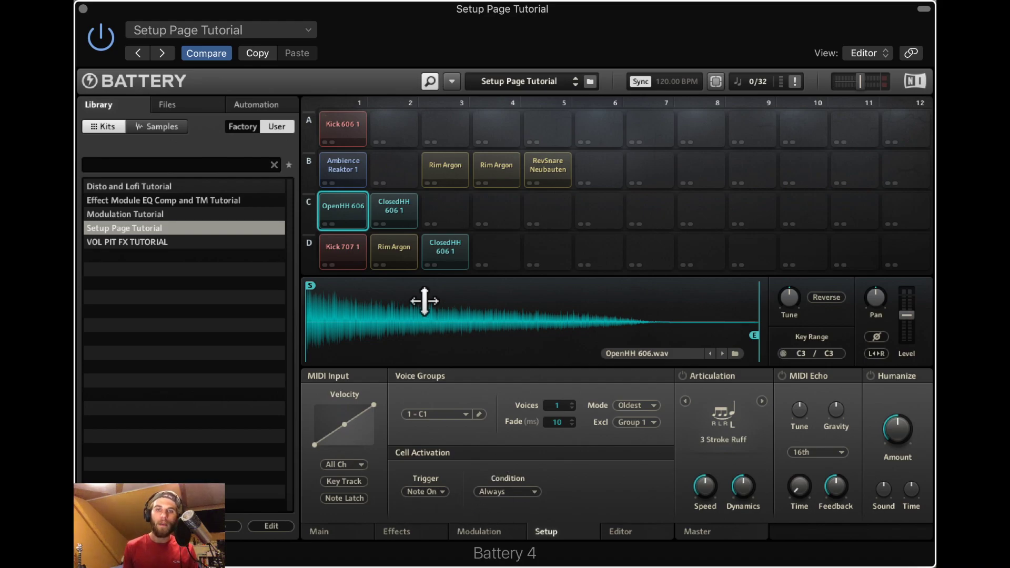
Select the Kick 707 1 cell and review the available conditions for its cell activation.
left_click(347, 249)
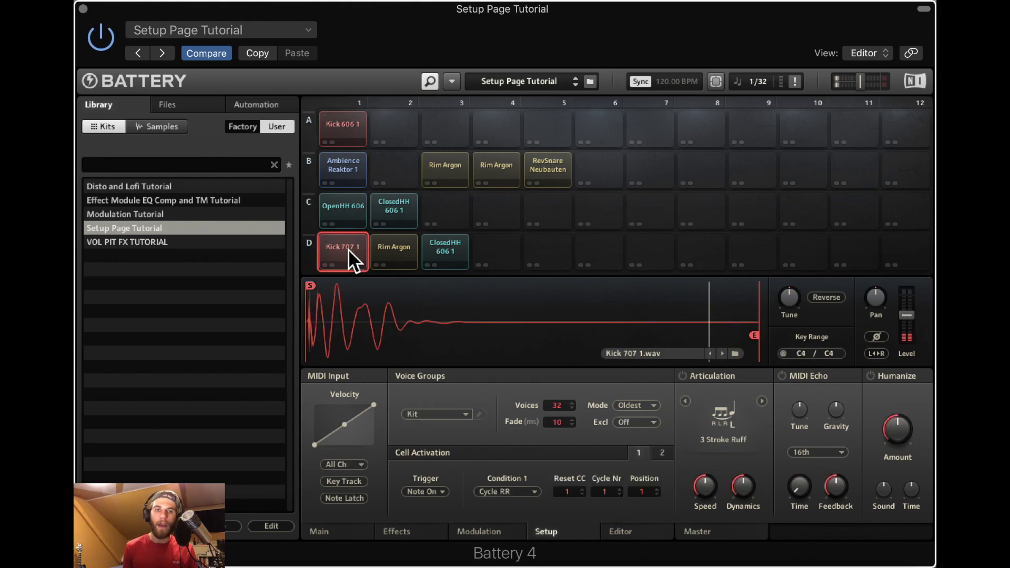
left_click(520, 493)
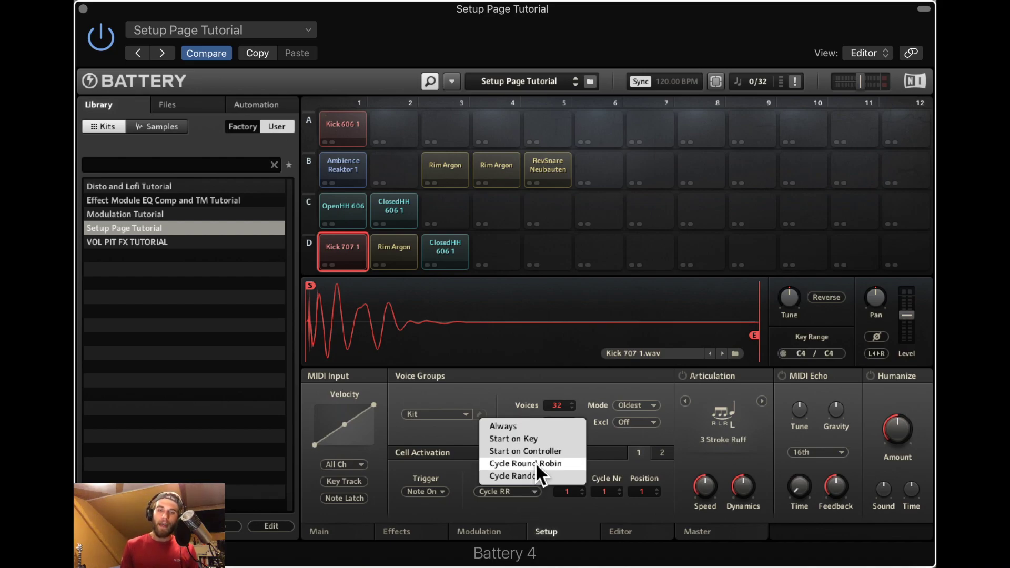
left_click(478, 473)
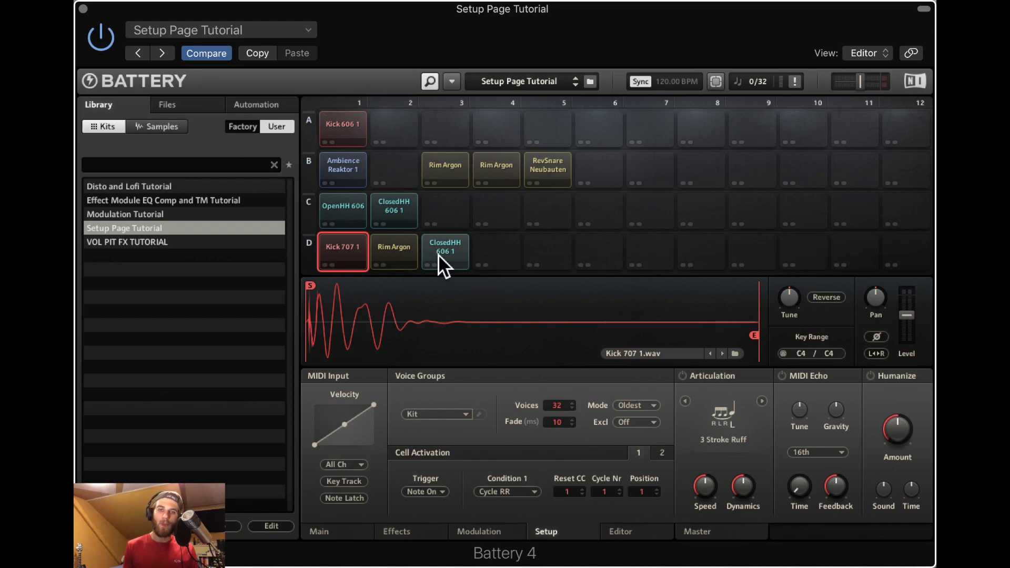
Compare the cycle positions and key ranges of the three row D cells, and recheck Kick 707 1's activation condition options.
left_click(399, 256)
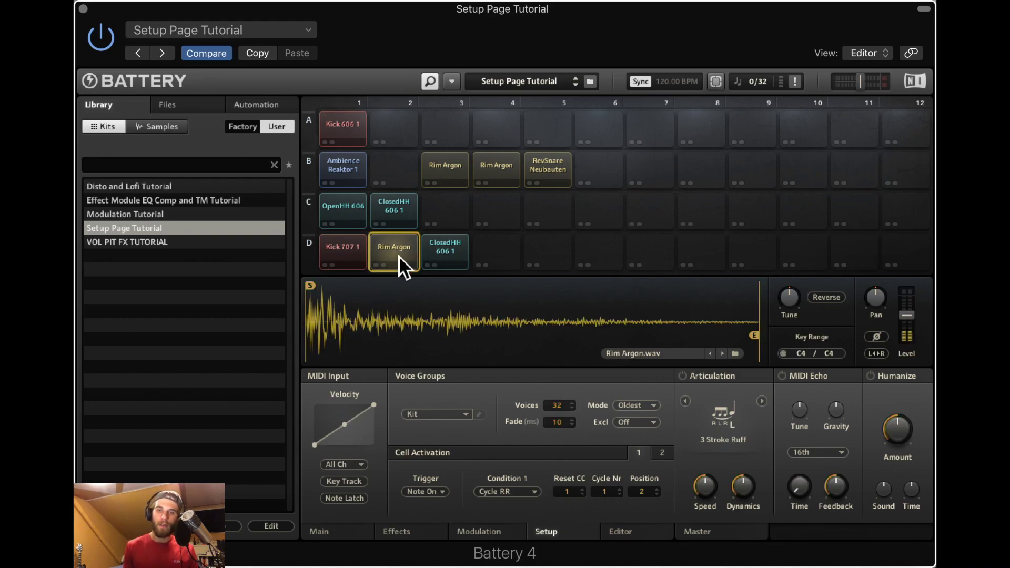
left_click(442, 254)
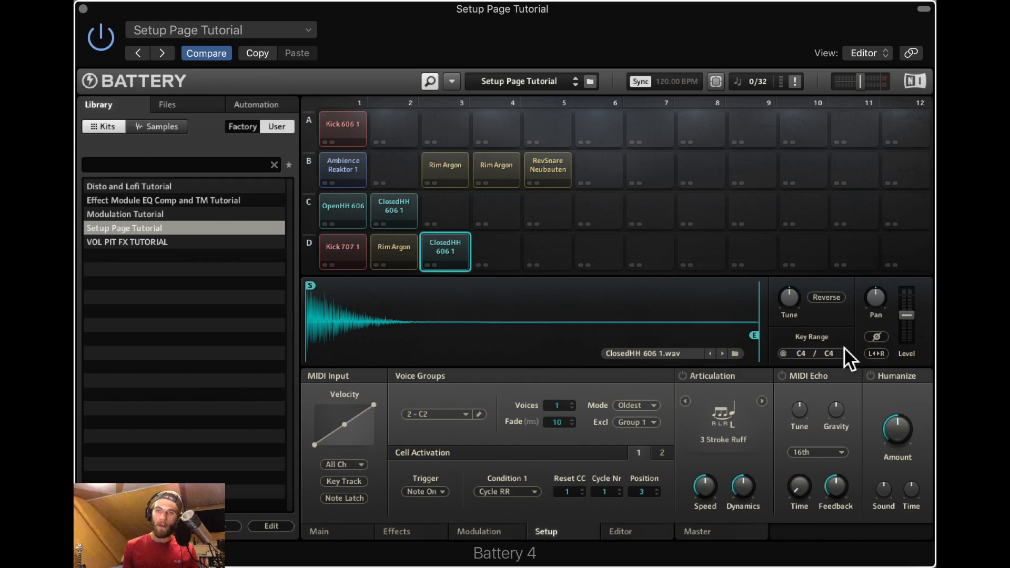
left_click(412, 250)
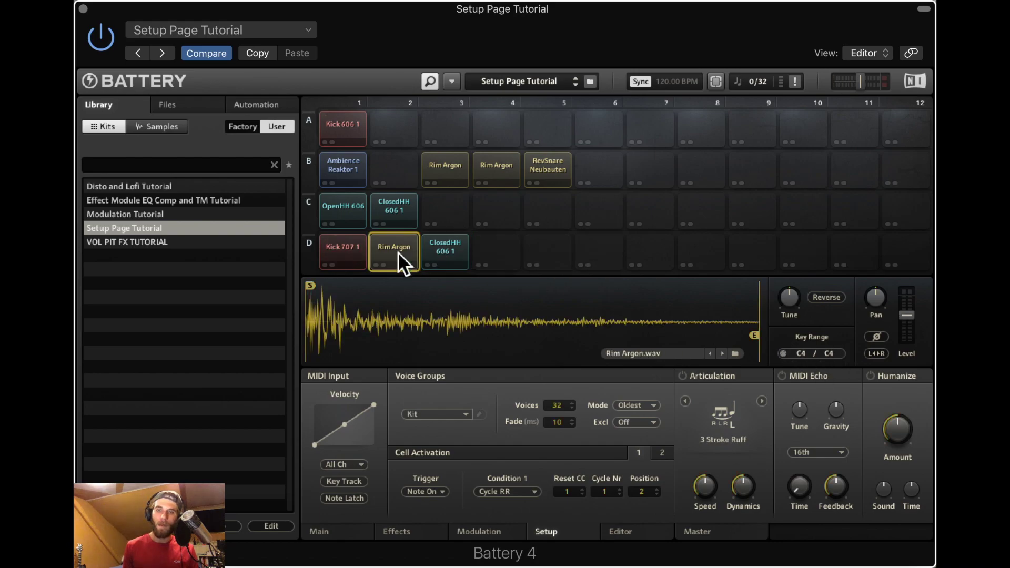
left_click(350, 246)
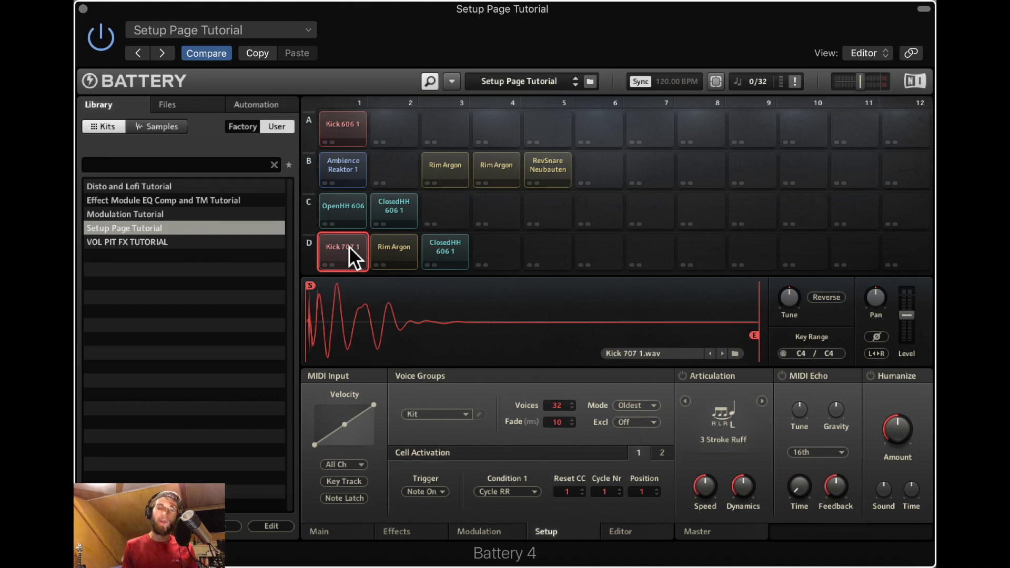
left_click(532, 496)
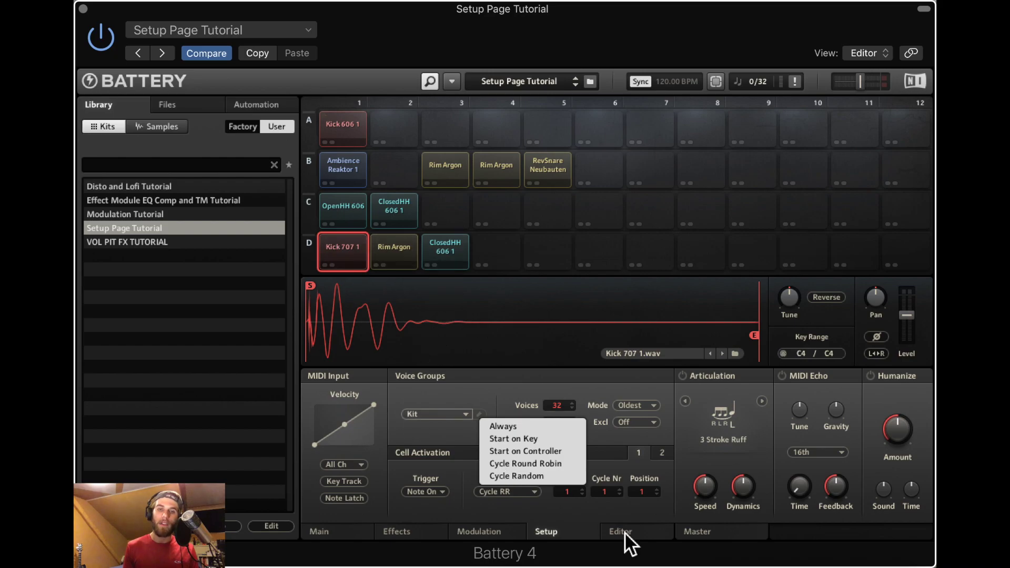
left_click(559, 509)
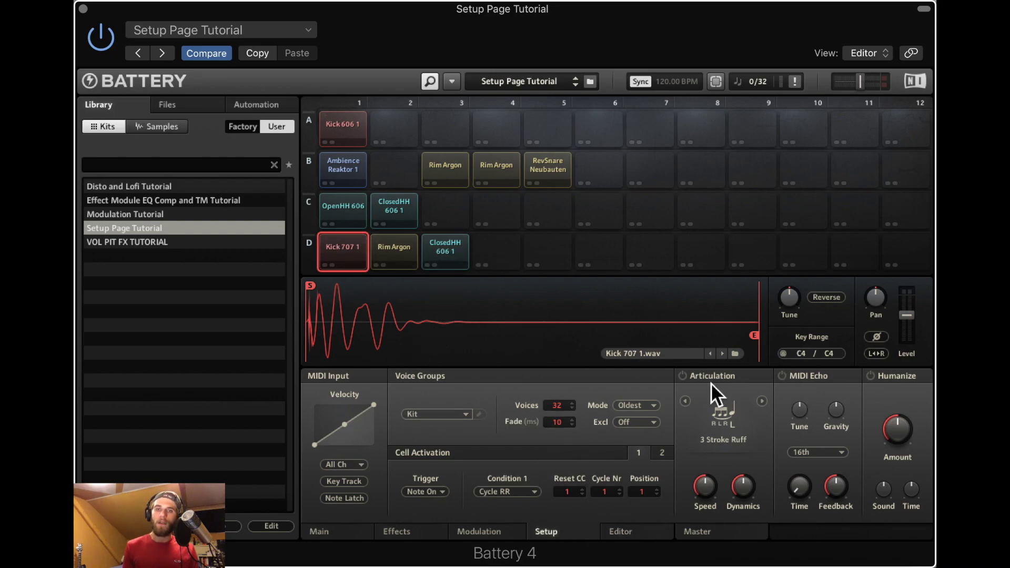
Review the articulation types for the Rim Argon cell in B3 and the Speed Roll controls of the one in B4.
left_click(452, 174)
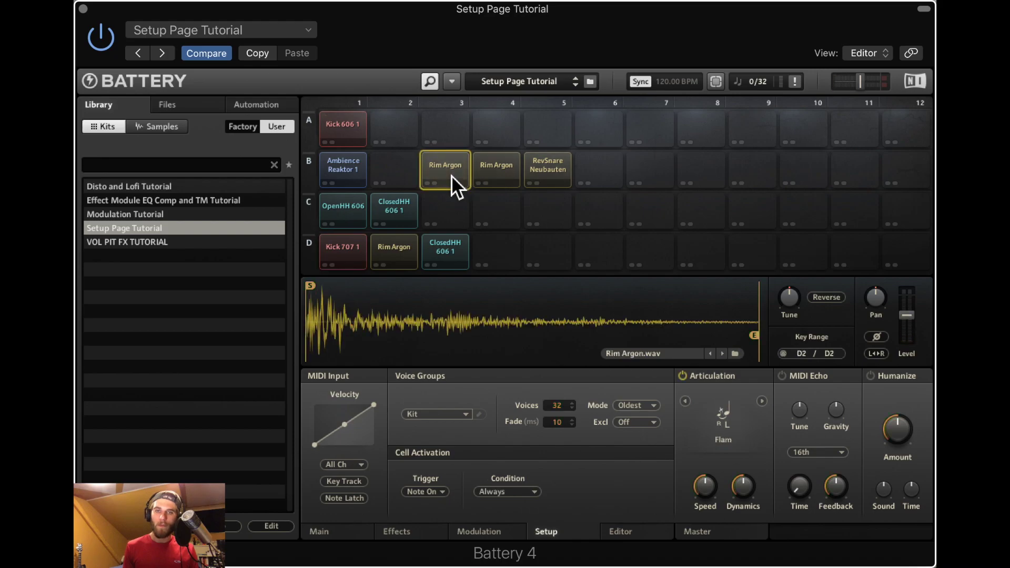
left_click(724, 440)
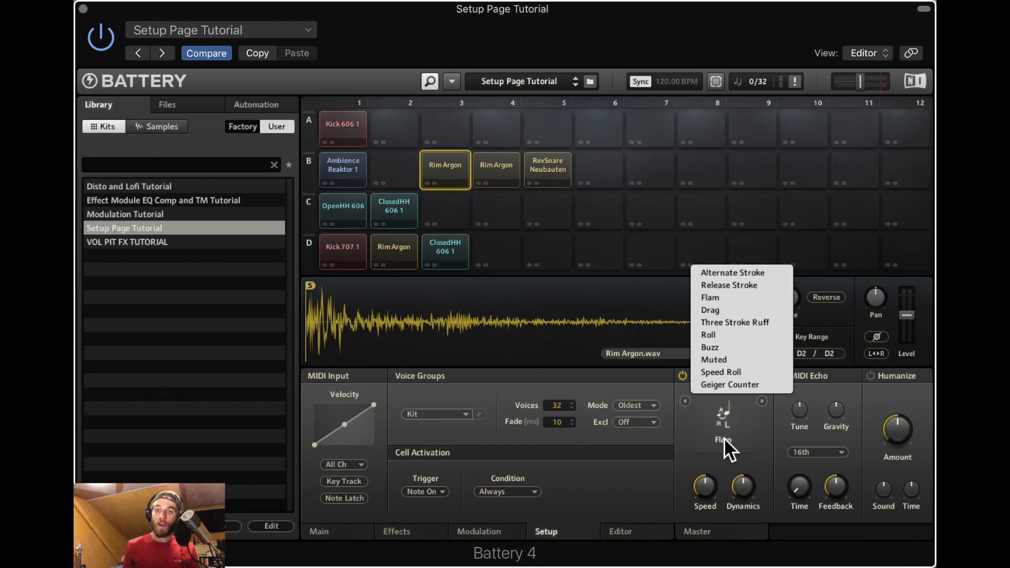
left_click(697, 435)
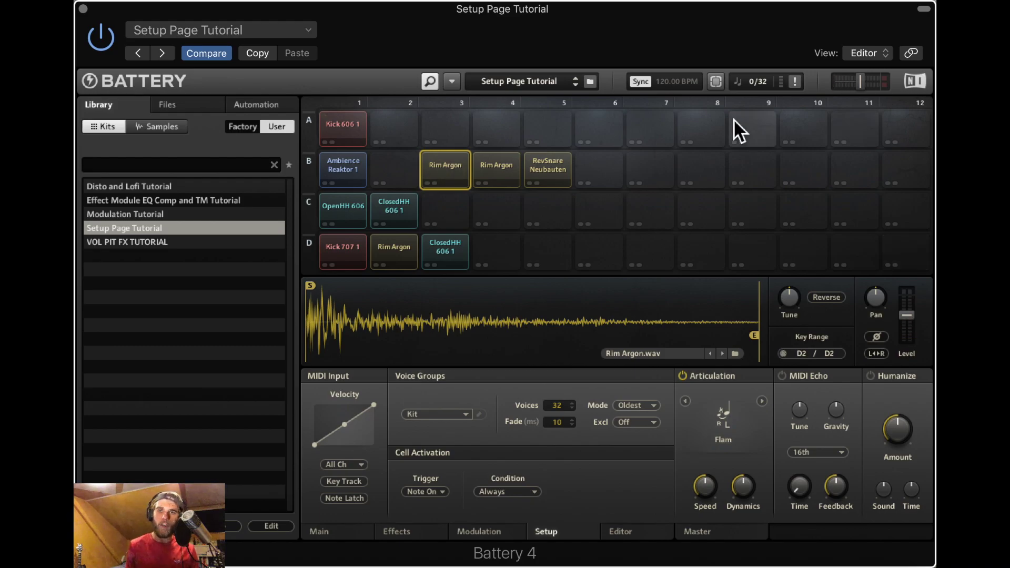
left_click(494, 171)
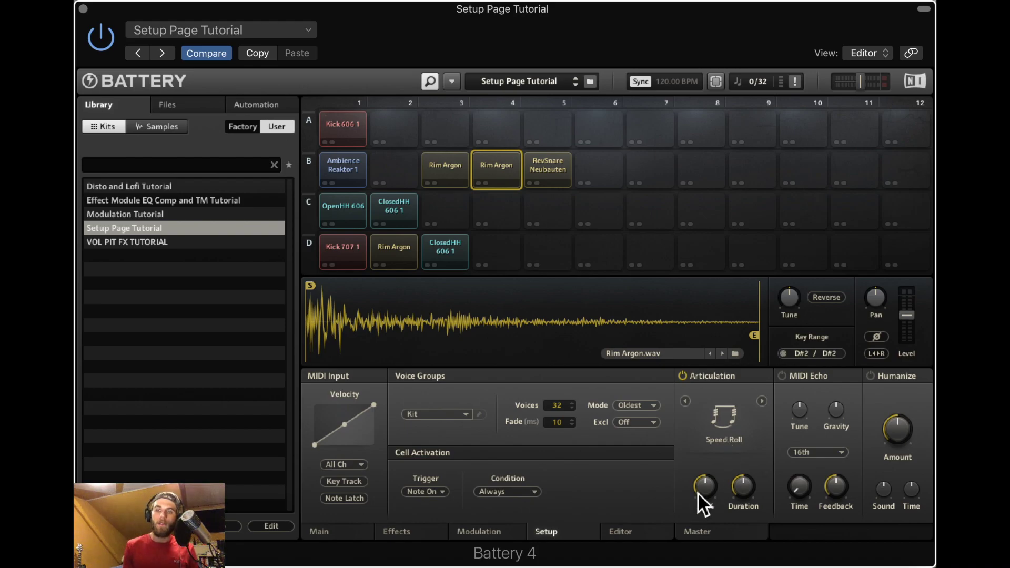
mouse_move(733, 473)
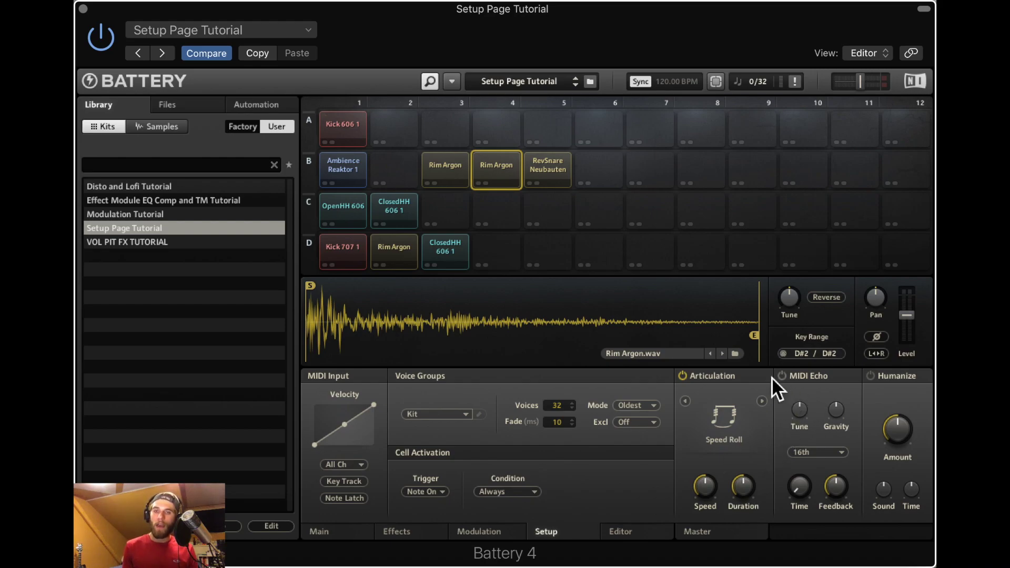
Review the sync note values for the RevSnare Neubauten cell's MIDI Echo, keeping 16th, and lower the echo's Time.
left_click(546, 178)
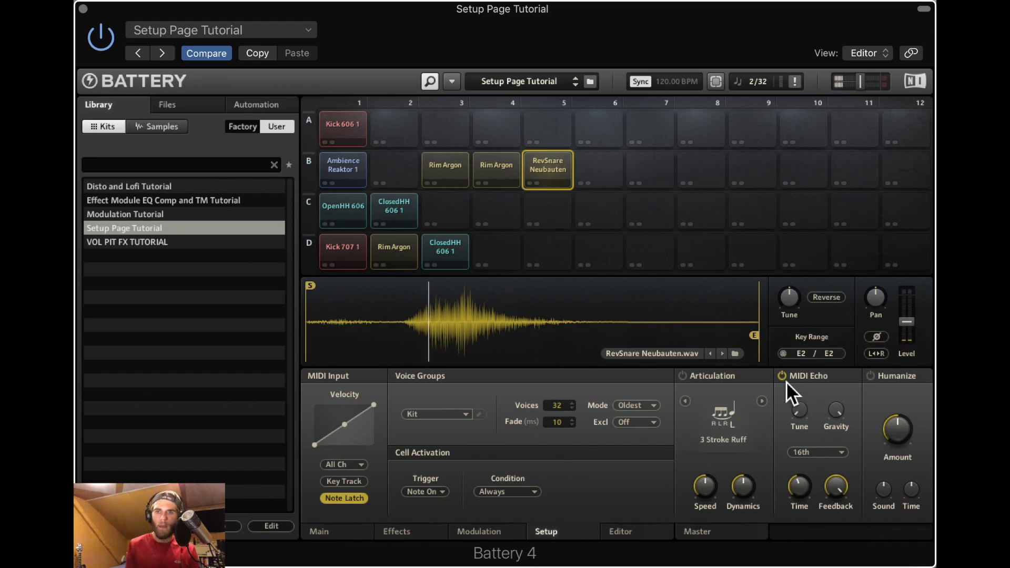
mouse_move(811, 419)
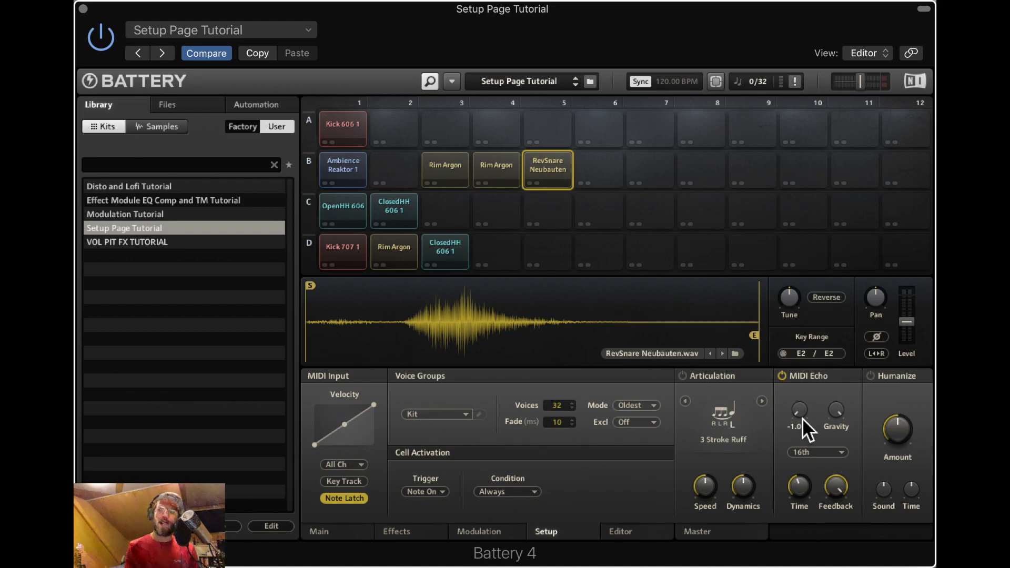
left_click(812, 454)
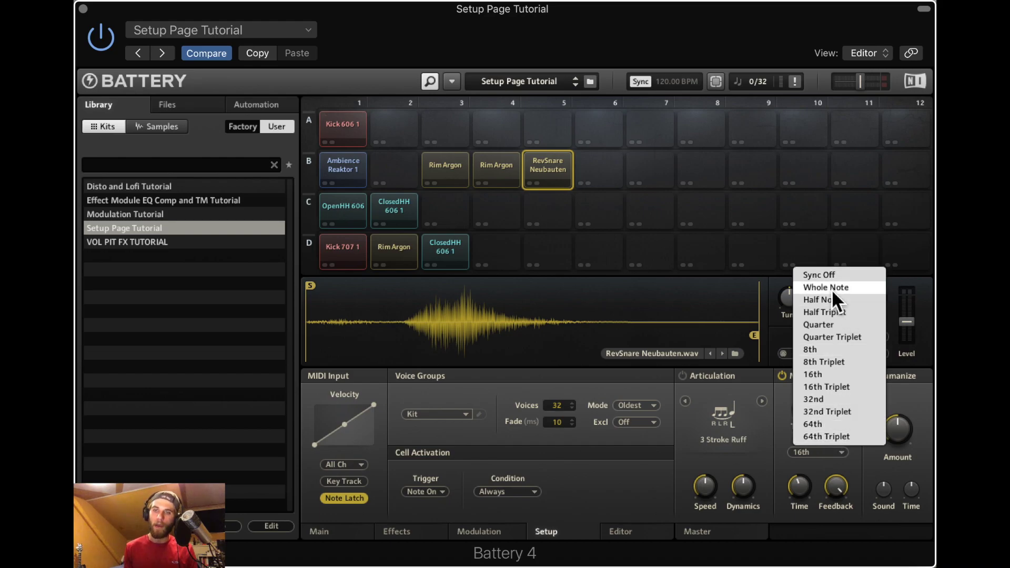
left_click(786, 427)
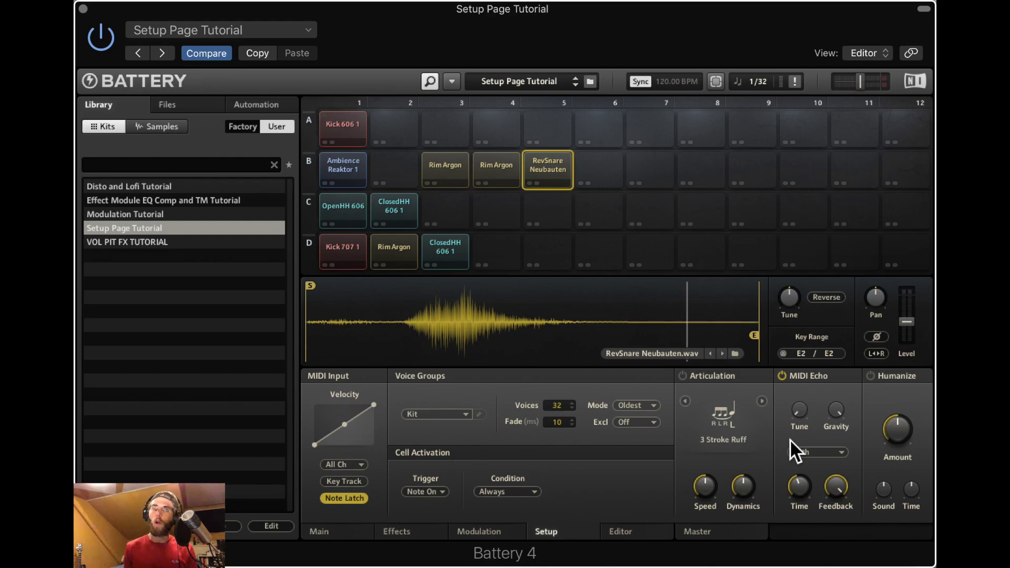
left_click_drag(799, 489, 798, 493)
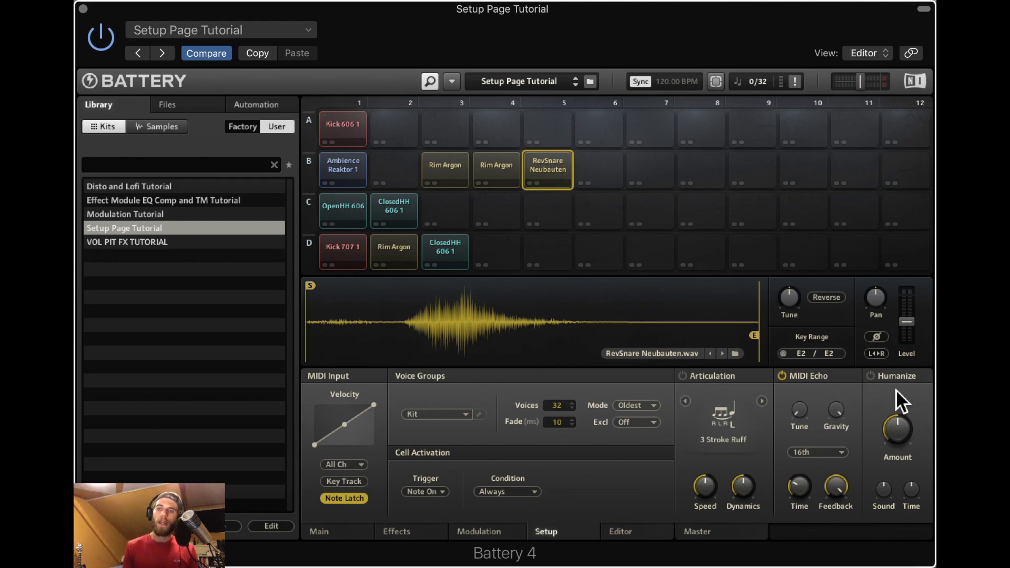
Enable Humanize for the RevSnare Neubauten cell and adjust its Amount.
mouse_move(901, 430)
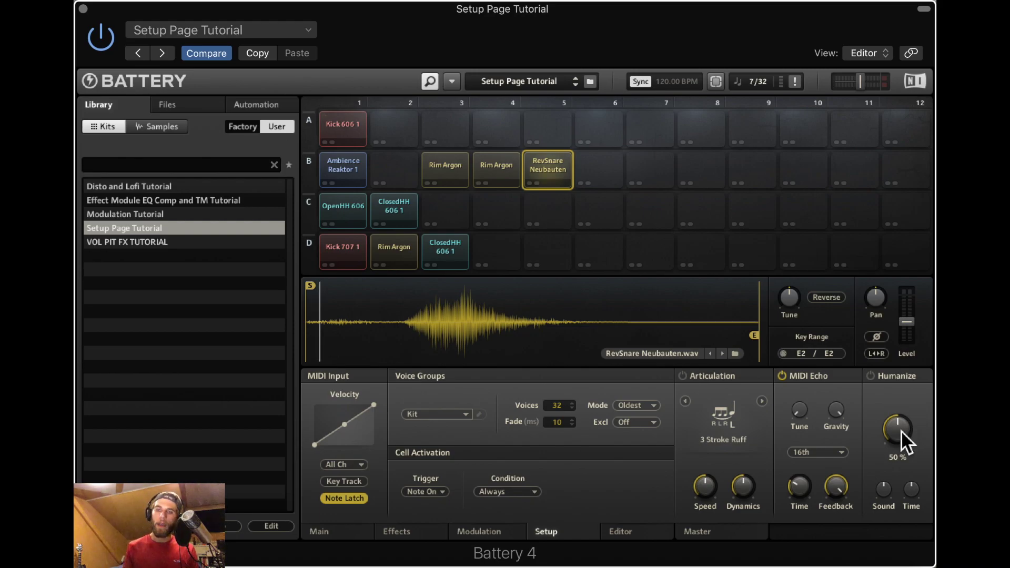
left_click_drag(901, 430, 897, 464)
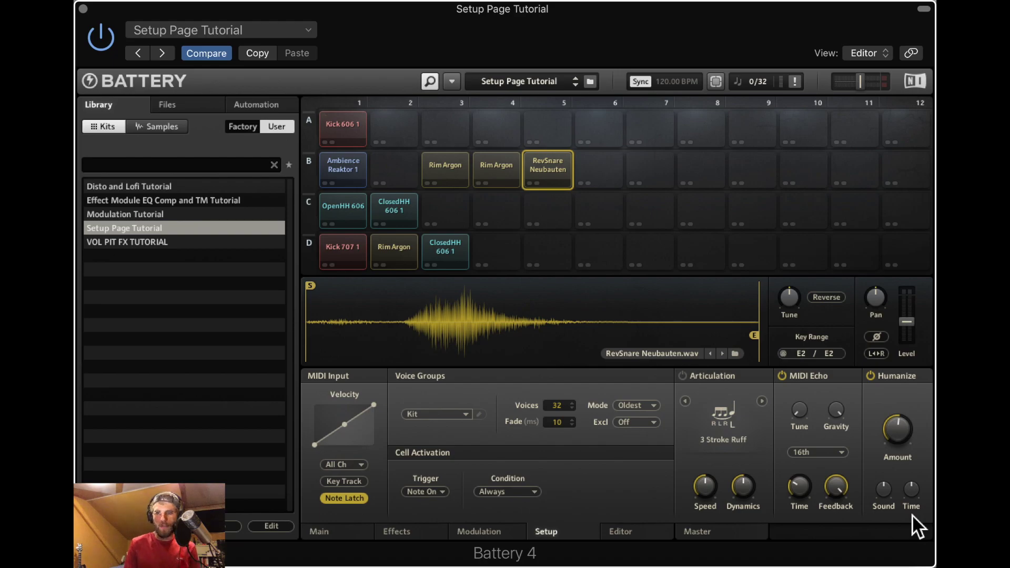
mouse_move(899, 436)
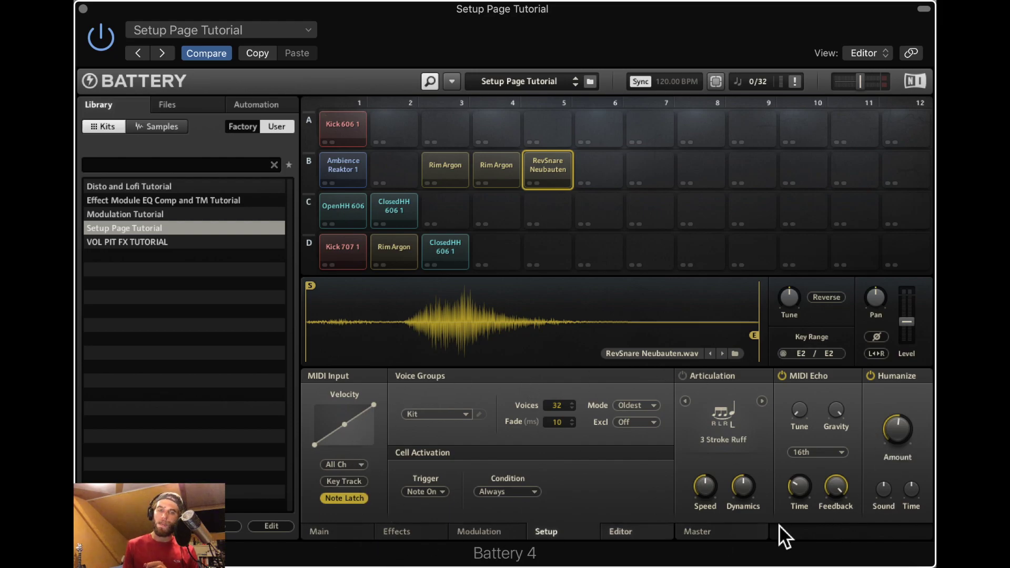
View the RevSnare Neubauten cell's Modulation page with its LFOs and modulation slots, and return to the Setup page.
left_click(477, 533)
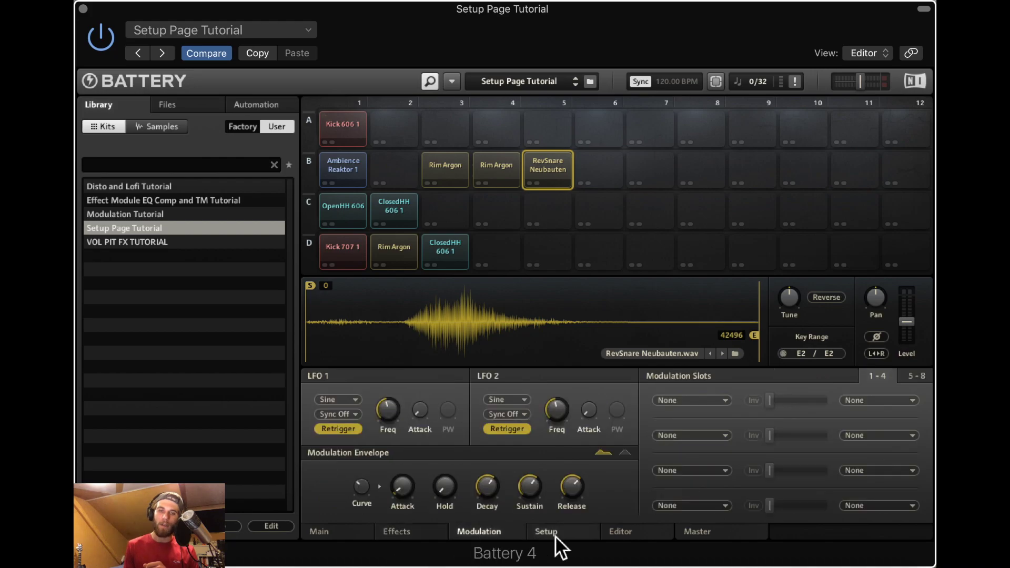
left_click(556, 536)
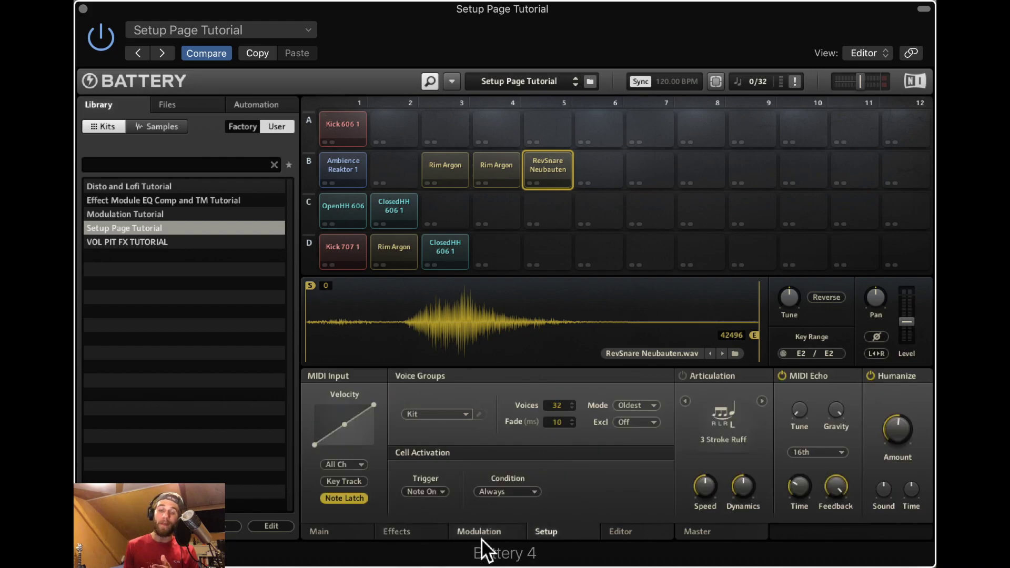